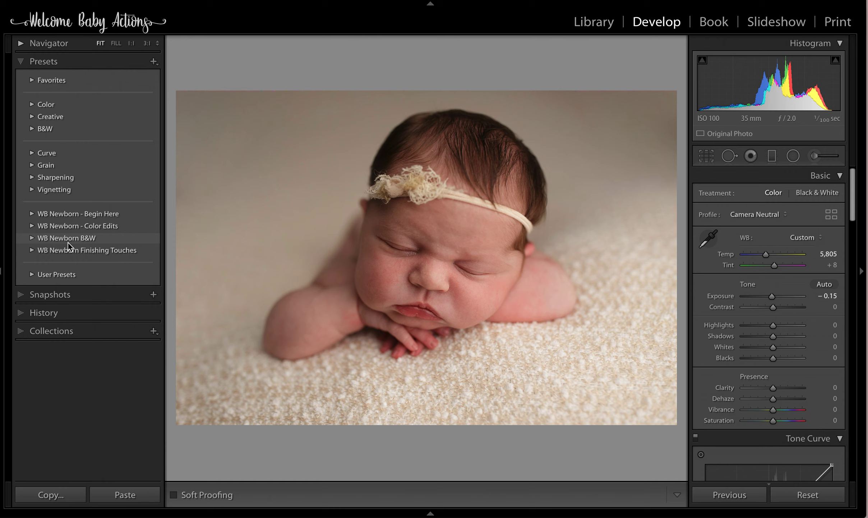
Apply the Perfect Start preset from the WB Newborn - Begin Here group and collapse that group
click(32, 214)
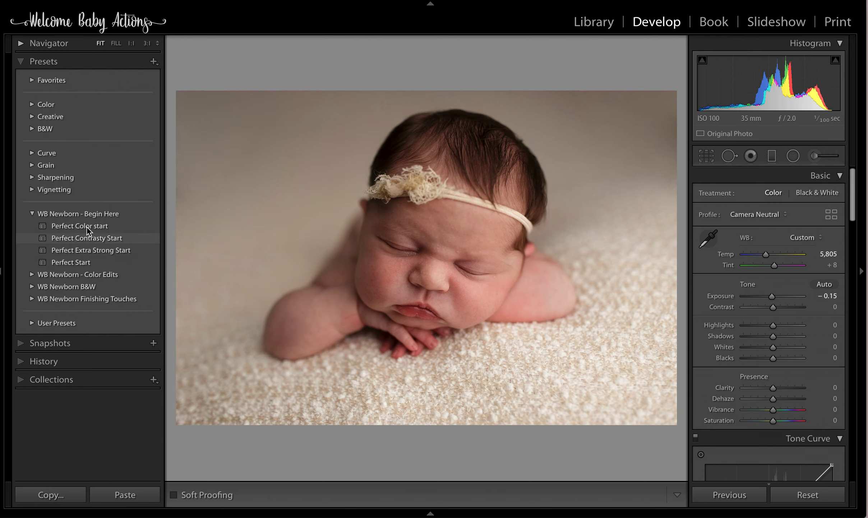
click(76, 262)
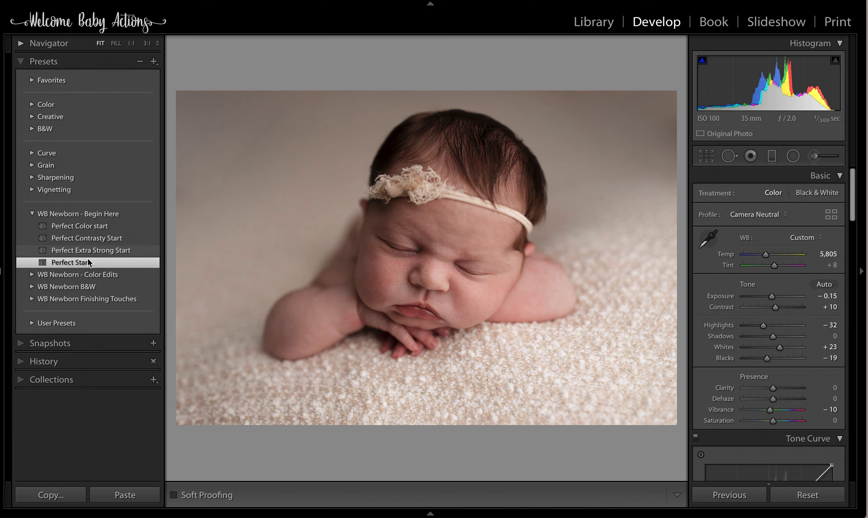
click(32, 215)
Apply the Bug in a Rug preset from the WB Newborn - Color Edits group
click(32, 226)
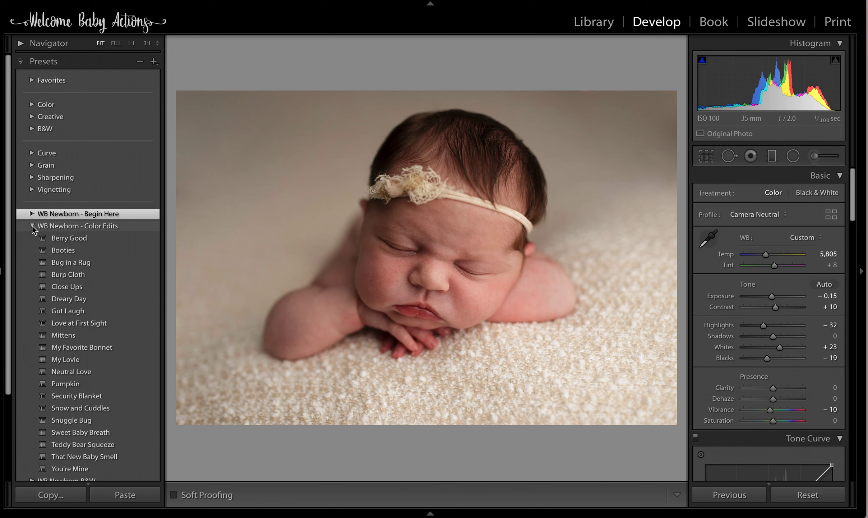
scroll(32, 226, down, 3)
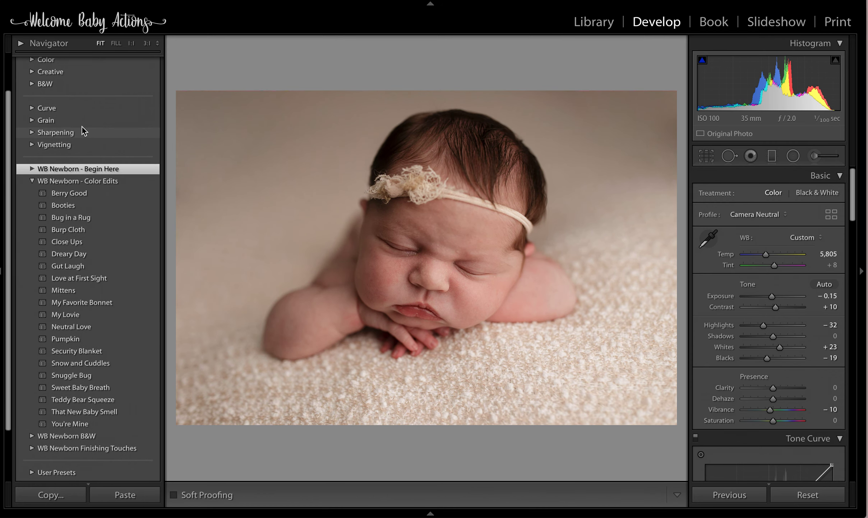
scroll(85, 126, down, 1)
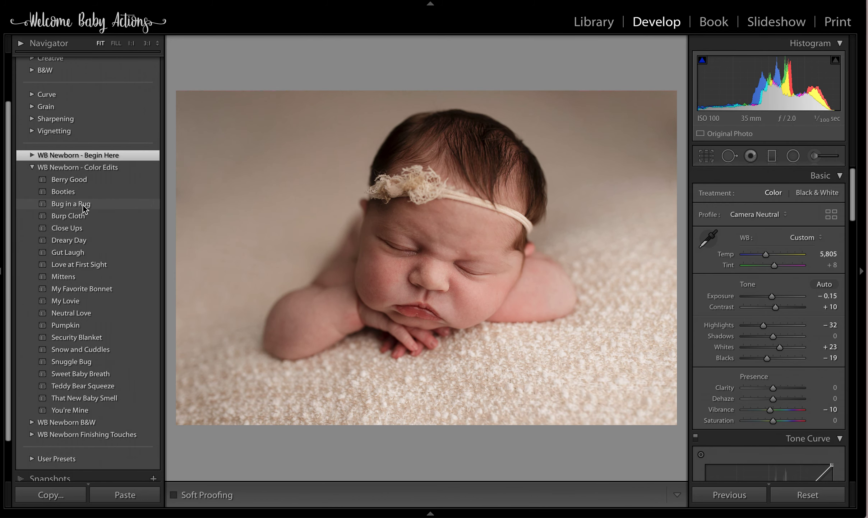
click(83, 205)
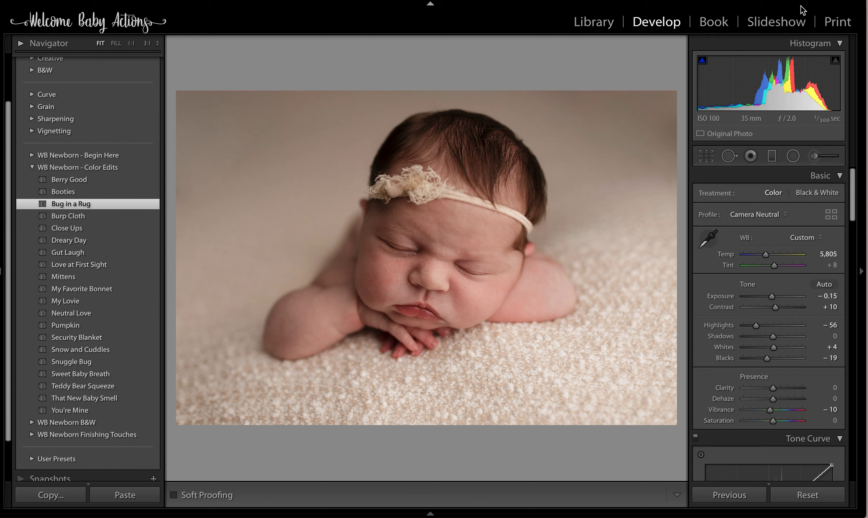
Set up the Adjustment Brush with the WB - Remove Reds effect, flow 54 and density 56
click(818, 157)
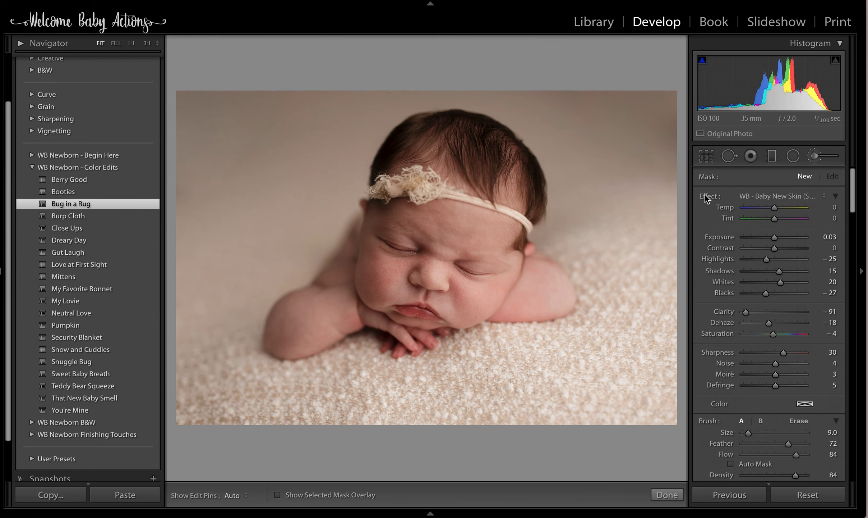
click(756, 196)
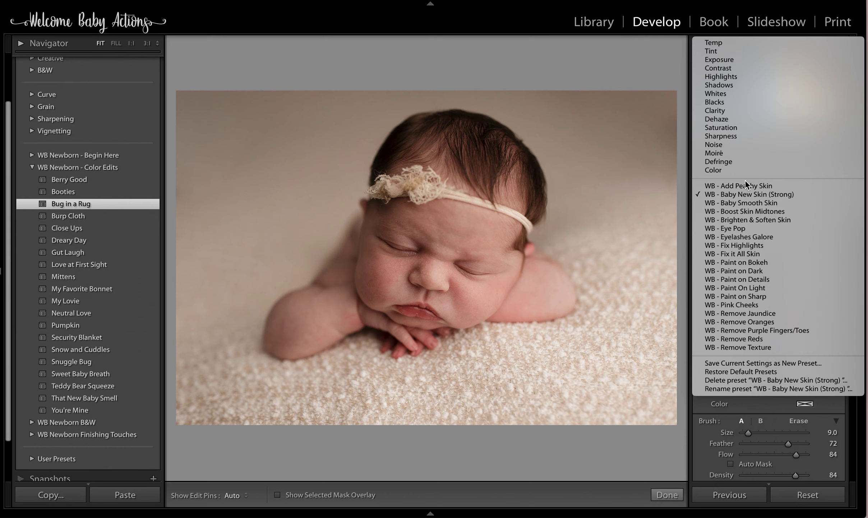
click(744, 339)
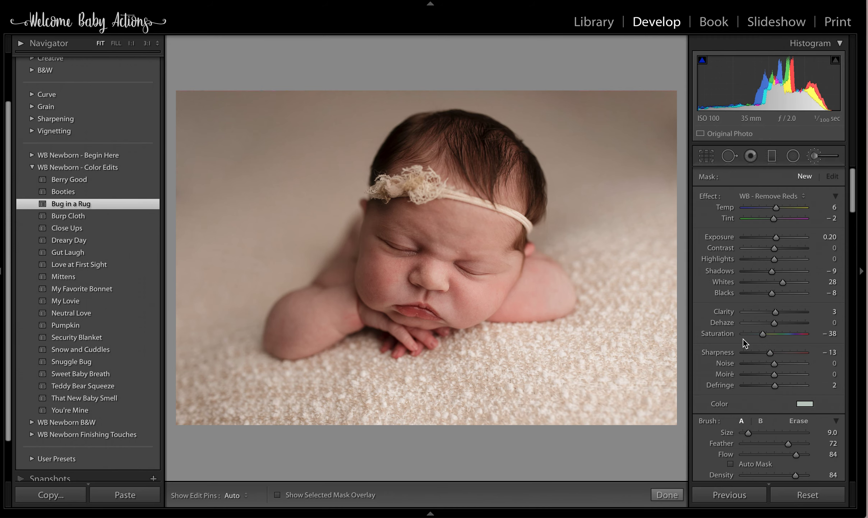
scroll(744, 340, down, 3)
scroll(744, 340, down, 2)
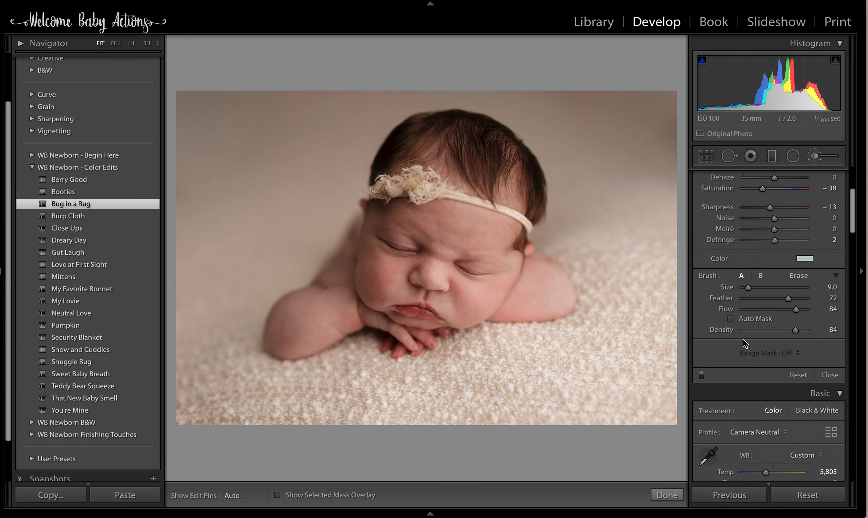
click(777, 309)
click(779, 329)
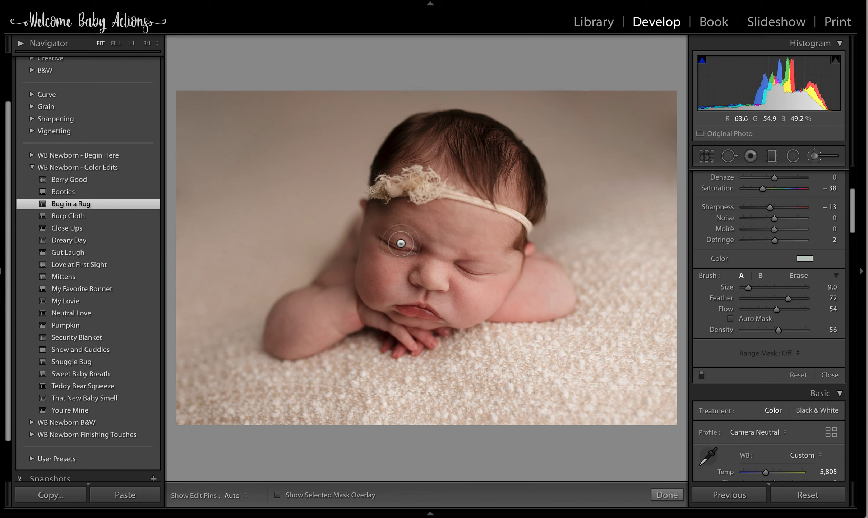
Paint the red-reducing brush over the baby's cheeks, hands, arms and forehead with the edit pins hidden
mouse_move(387, 276)
mouse_down()
mouse_move(385, 287)
mouse_move(376, 264)
mouse_move(376, 290)
mouse_move(380, 258)
mouse_move(473, 258)
mouse_move(436, 287)
mouse_move(420, 324)
mouse_up()
key(h)
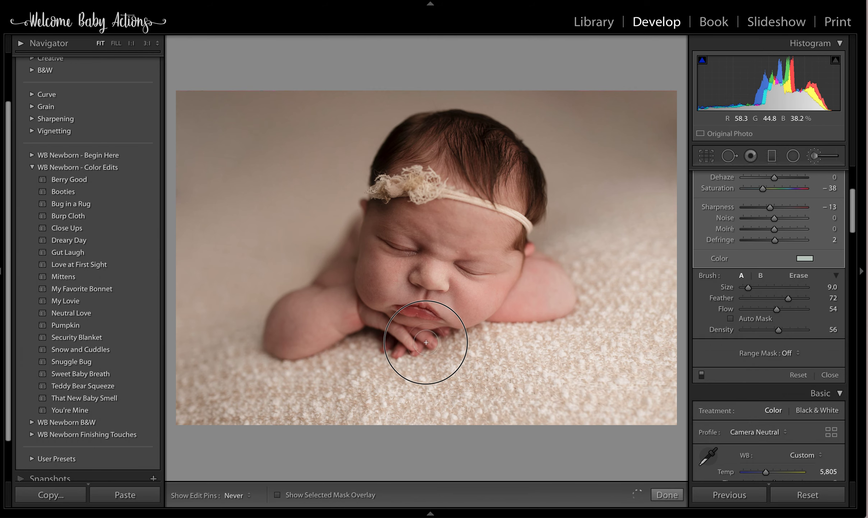
mouse_move(426, 342)
mouse_down()
mouse_move(442, 332)
mouse_move(410, 341)
mouse_up()
mouse_move(349, 331)
mouse_down()
mouse_move(353, 321)
mouse_move(340, 319)
mouse_move(356, 321)
mouse_up()
mouse_move(520, 313)
mouse_down()
mouse_move(500, 317)
mouse_move(536, 278)
mouse_move(501, 312)
mouse_move(530, 302)
mouse_up()
mouse_move(415, 230)
mouse_down()
mouse_move(430, 228)
mouse_move(393, 218)
mouse_up()
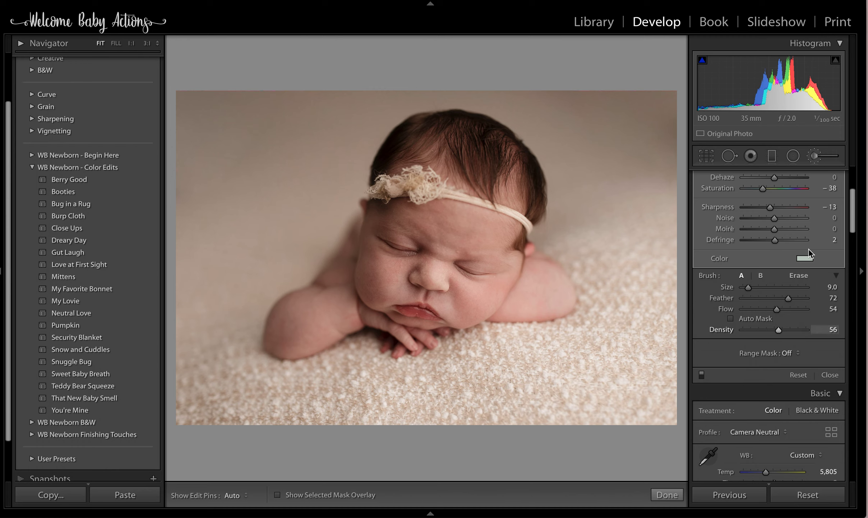
Start a new brush mask with the WB - Remove Purple Fingers/Toes effect
scroll(755, 276, up, 5)
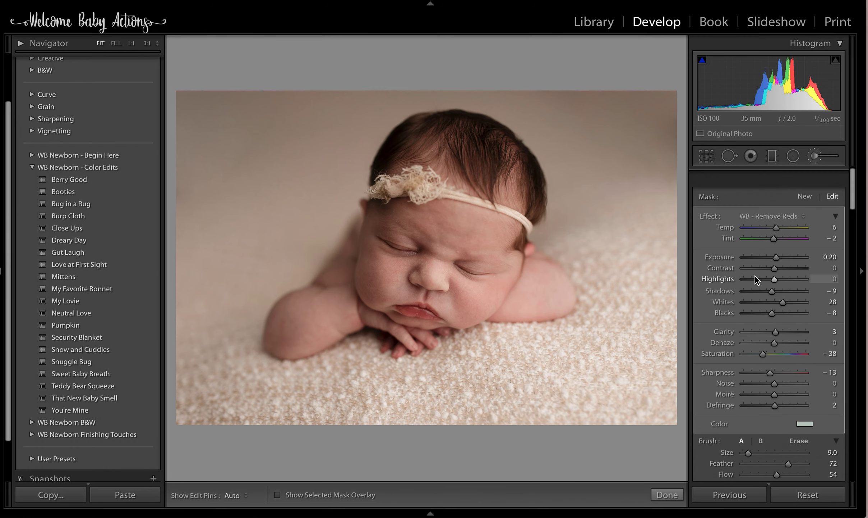
click(805, 176)
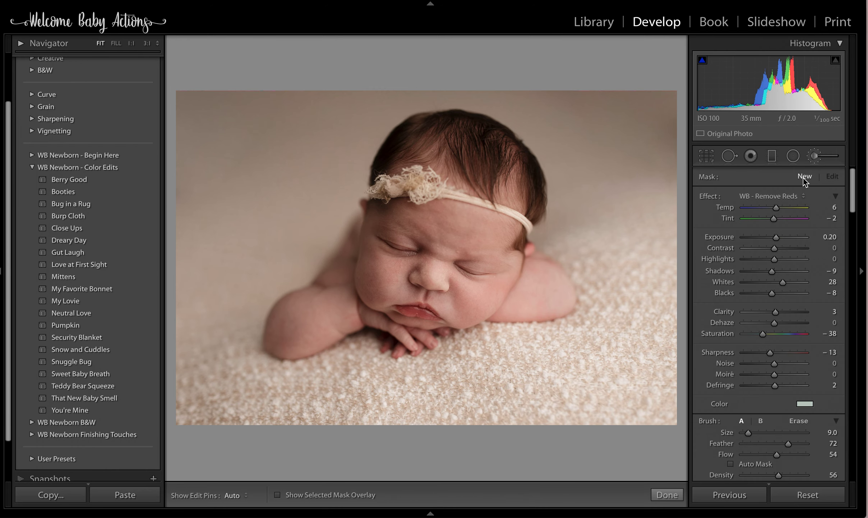
click(780, 197)
click(779, 189)
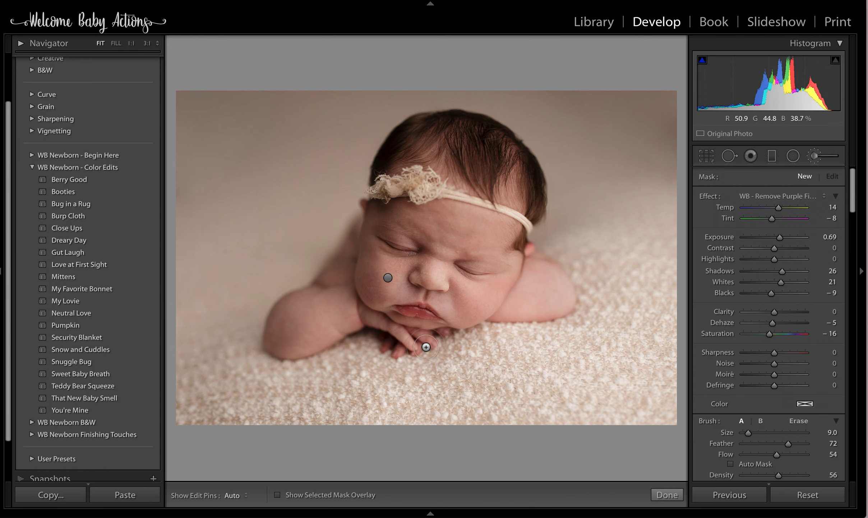
Paint the purple-removing brush over the baby's fingers and around the eyes and nose, and compare the photo with and without brush edits
key(h)
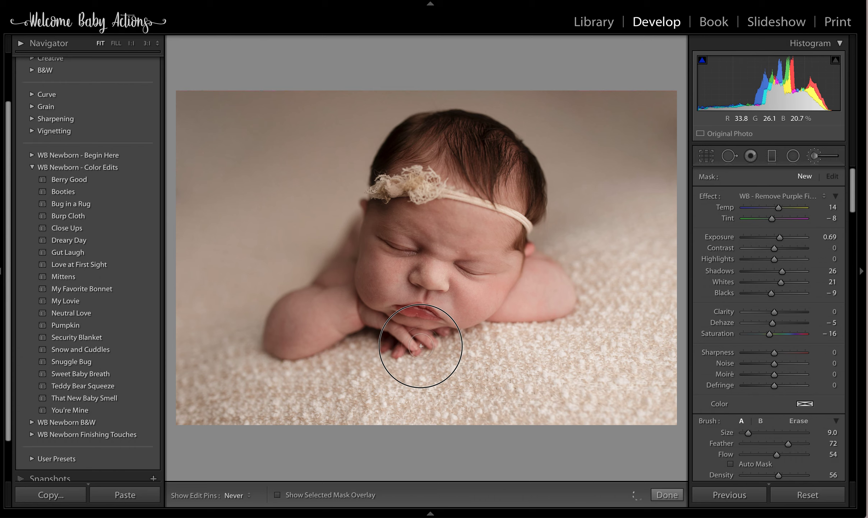
mouse_move(384, 355)
mouse_down()
mouse_move(386, 320)
mouse_move(413, 295)
mouse_move(421, 262)
mouse_move(445, 298)
mouse_move(458, 276)
mouse_up()
key(h)
key(h)
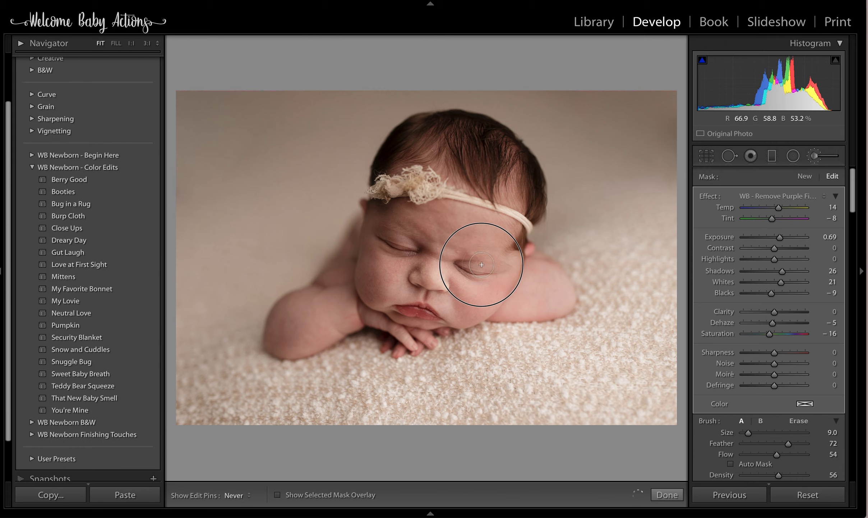
key(h)
key(h)
mouse_move(429, 253)
mouse_down()
mouse_move(384, 235)
mouse_move(387, 256)
mouse_up()
key(h)
key(h)
key(h)
key(h)
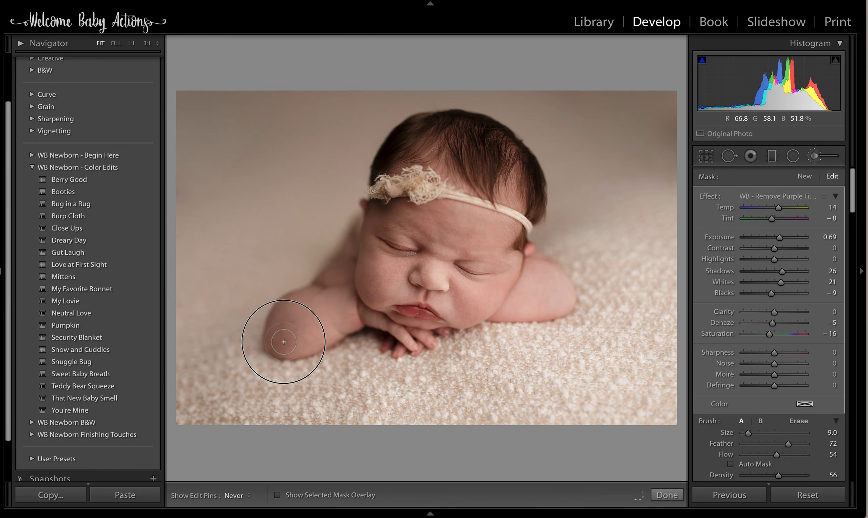
key(h)
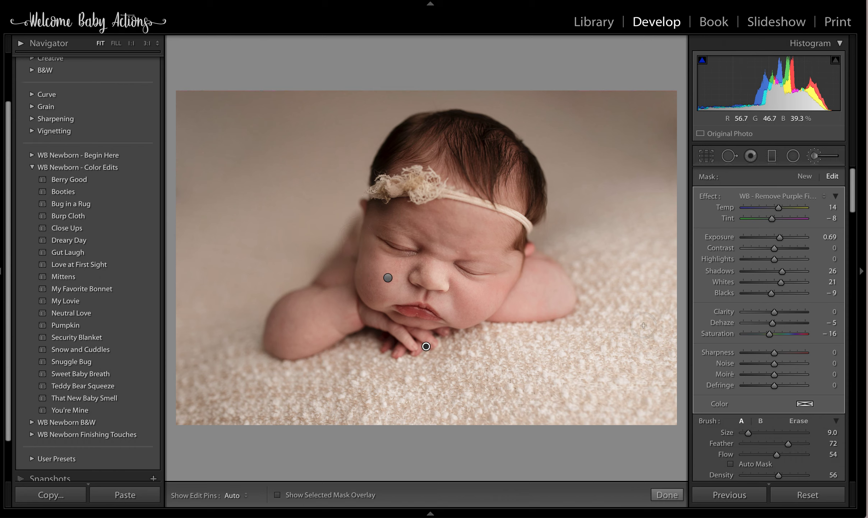
scroll(771, 337, down, 5)
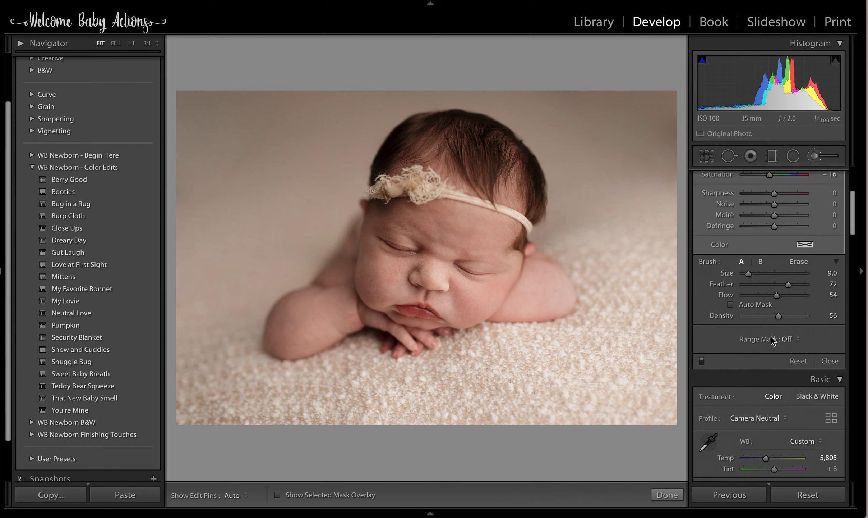
click(702, 356)
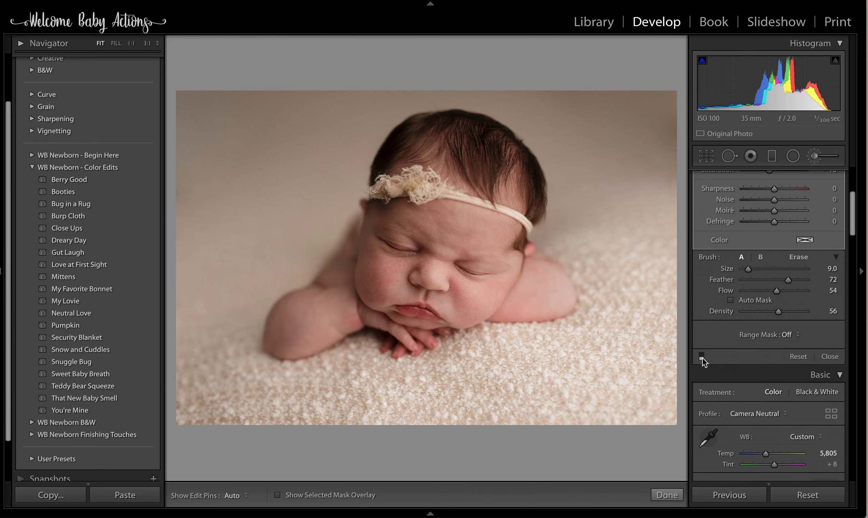
click(702, 356)
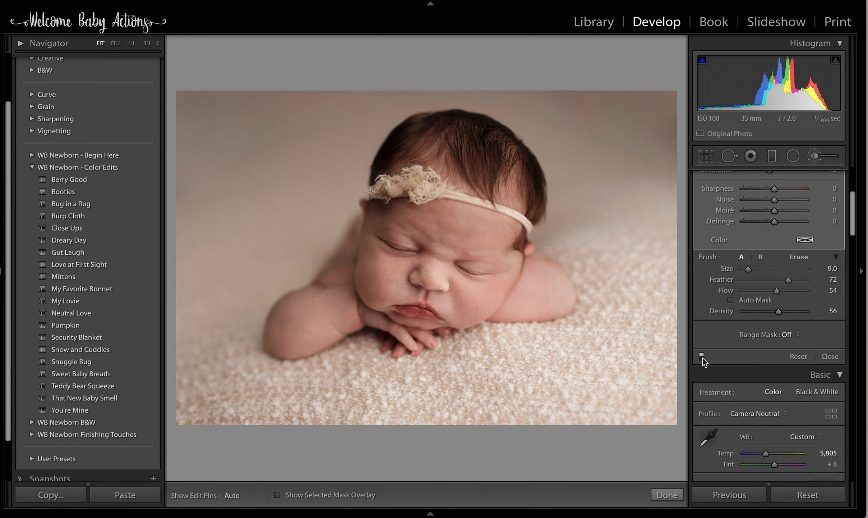
Start a new brush mask with the WB - Baby Smooth Skin effect, flow 75 and density 76
scroll(753, 334, up, 5)
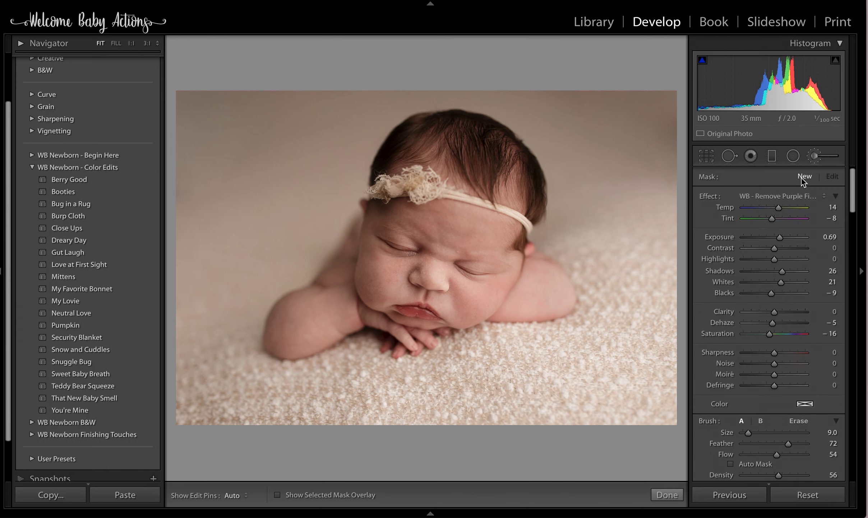
click(773, 199)
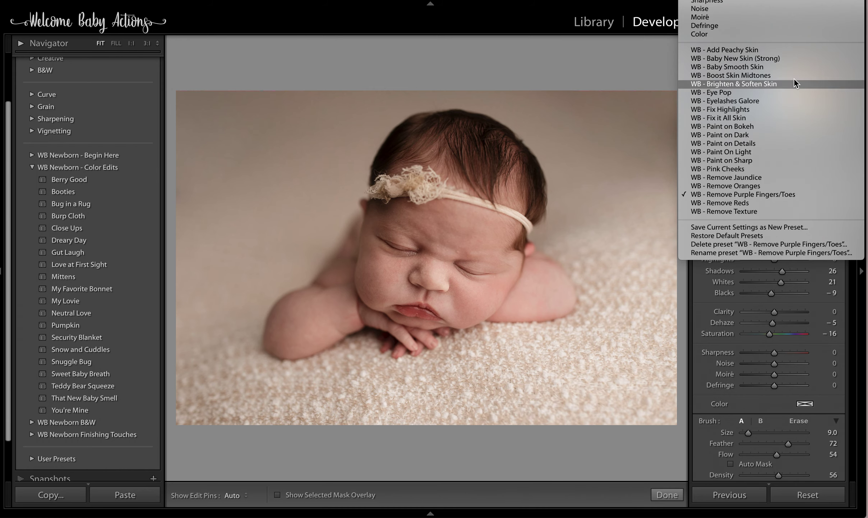
click(767, 69)
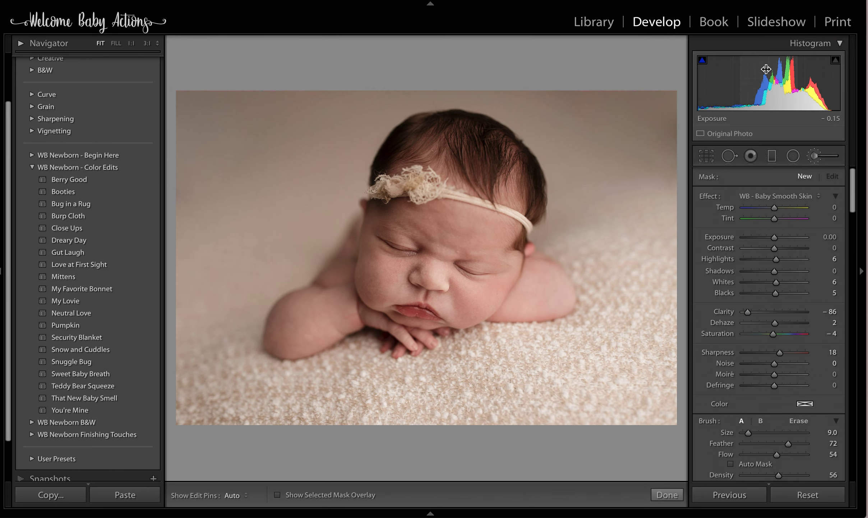
scroll(772, 232, down, 3)
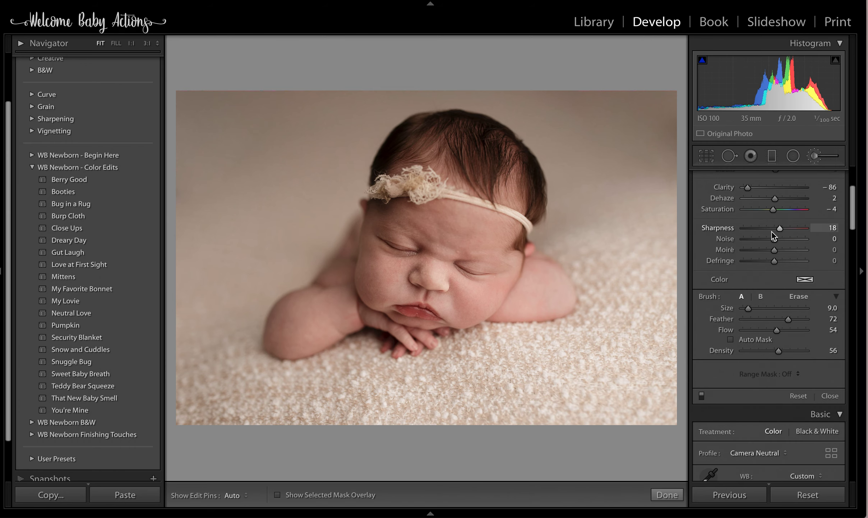
click(791, 330)
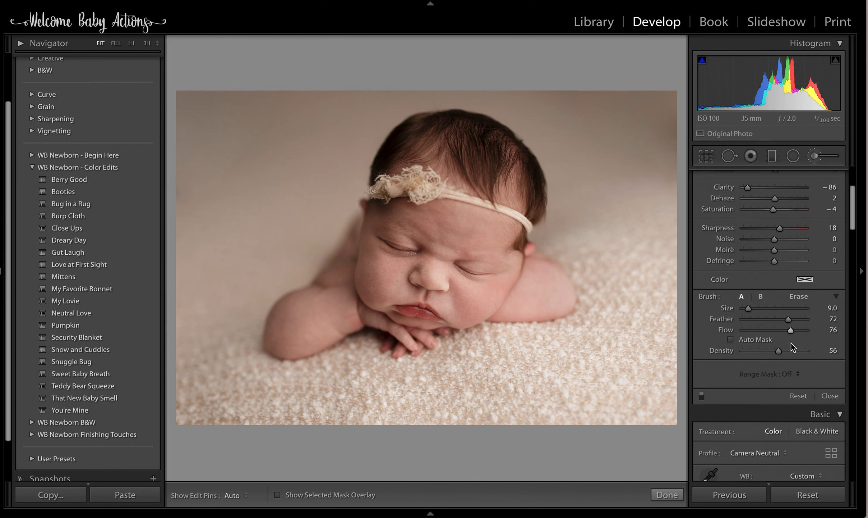
click(792, 350)
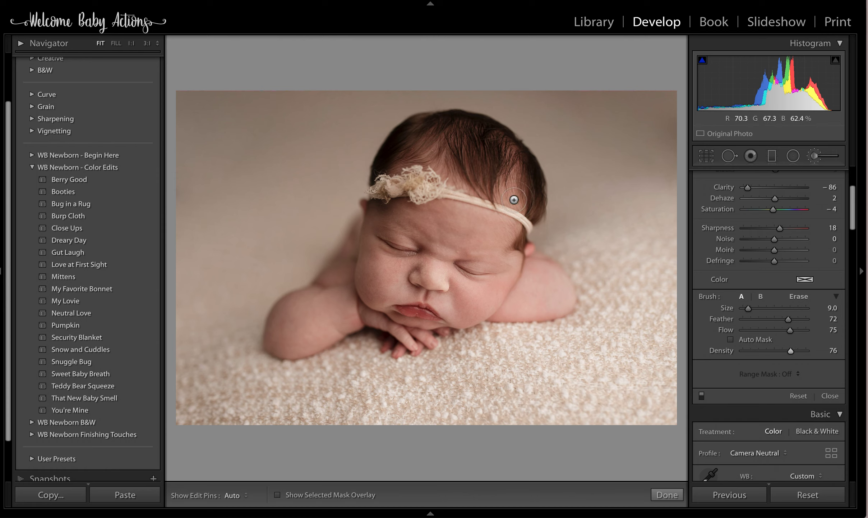
Paint the skin-smoothing brush over the baby's forehead and both cheeks
mouse_move(425, 224)
mouse_down()
mouse_move(444, 245)
mouse_move(446, 231)
mouse_move(471, 229)
mouse_move(454, 218)
mouse_move(388, 213)
mouse_move(388, 265)
mouse_move(402, 266)
mouse_move(379, 280)
mouse_move(395, 286)
mouse_move(378, 296)
mouse_move(369, 290)
mouse_move(370, 243)
mouse_move(377, 290)
mouse_move(380, 274)
mouse_move(393, 272)
mouse_move(372, 292)
mouse_up()
key(h)
mouse_move(462, 299)
mouse_down()
mouse_move(469, 312)
mouse_move(501, 291)
mouse_up()
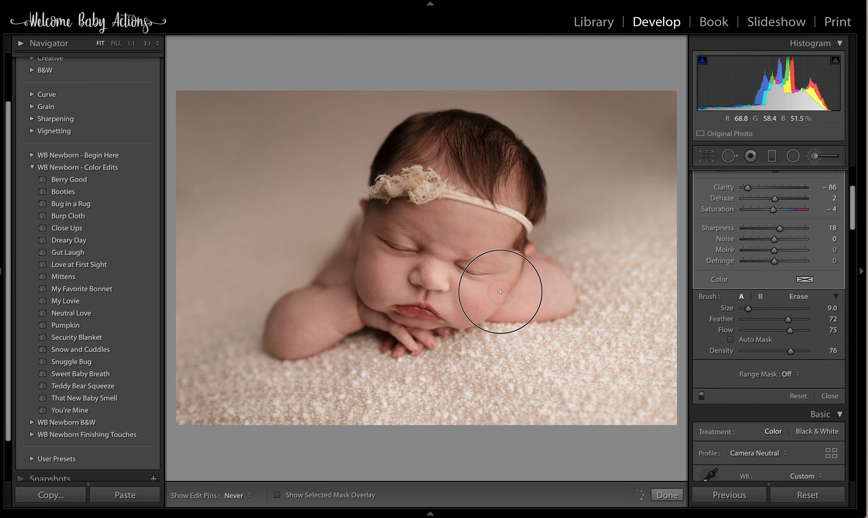
Turn on Auto Mask, reduce the brush size to 5.0 and smooth the skin around the nose, eyes and both arms
click(751, 339)
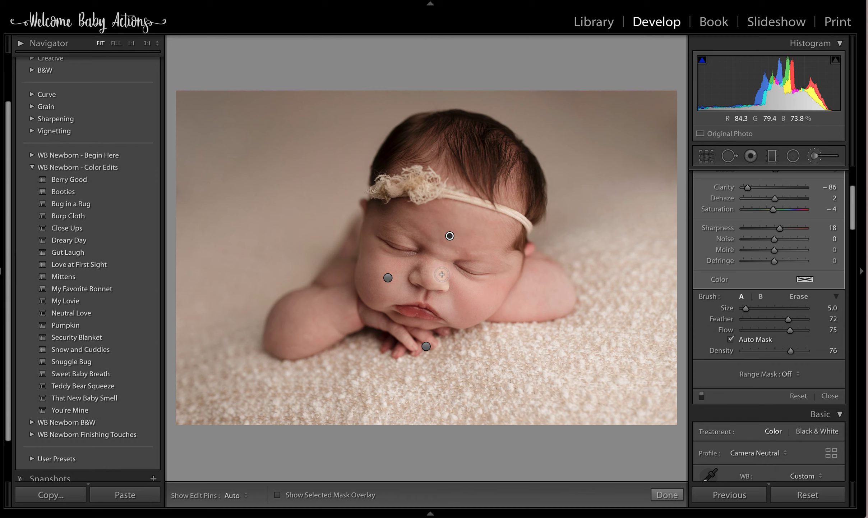
mouse_move(434, 273)
mouse_down()
mouse_move(418, 262)
mouse_move(430, 259)
mouse_move(419, 262)
mouse_move(426, 281)
mouse_move(443, 281)
mouse_move(444, 256)
mouse_move(422, 233)
mouse_move(507, 255)
mouse_up()
mouse_move(339, 310)
mouse_down()
mouse_move(316, 296)
mouse_move(290, 320)
mouse_move(291, 344)
mouse_move(326, 333)
mouse_move(304, 324)
mouse_move(287, 329)
mouse_move(302, 288)
mouse_up()
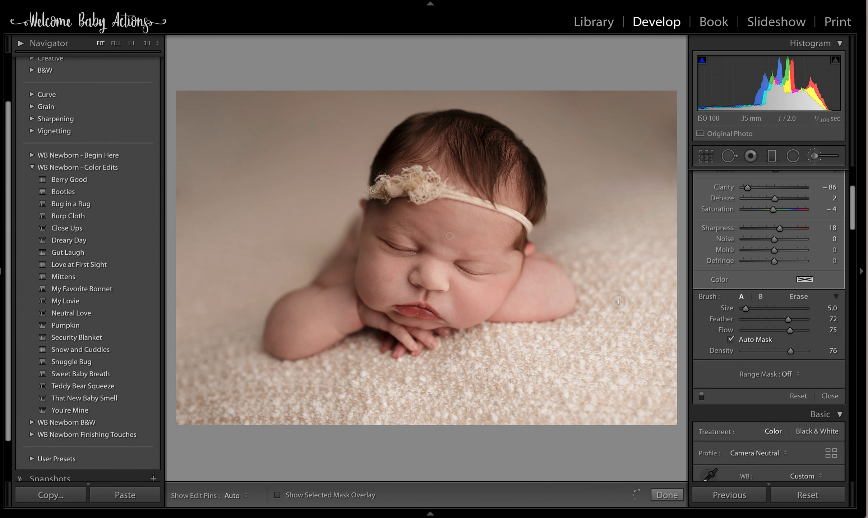
mouse_move(560, 279)
mouse_down()
mouse_move(561, 297)
mouse_move(533, 295)
mouse_move(537, 308)
mouse_move(530, 272)
mouse_move(553, 288)
mouse_up()
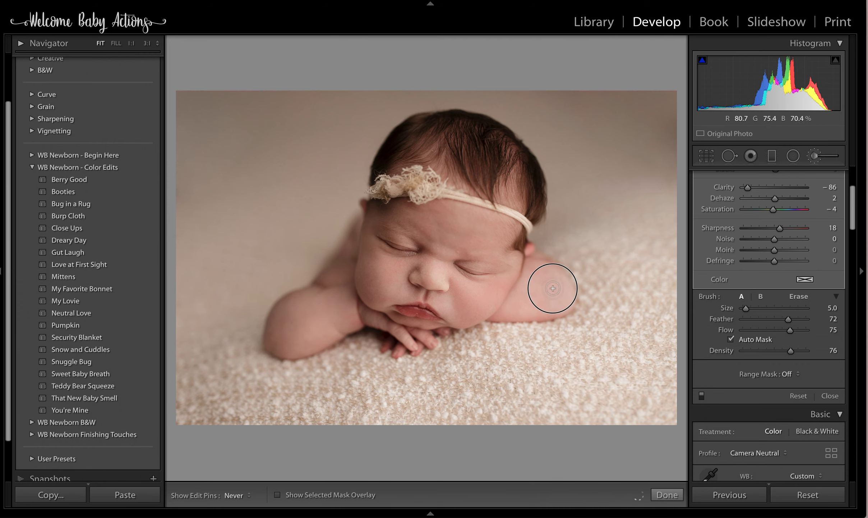
Start a new brush mask with the WB - Baby New Skin (Strong) effect and Auto Mask off
scroll(748, 304, up, 5)
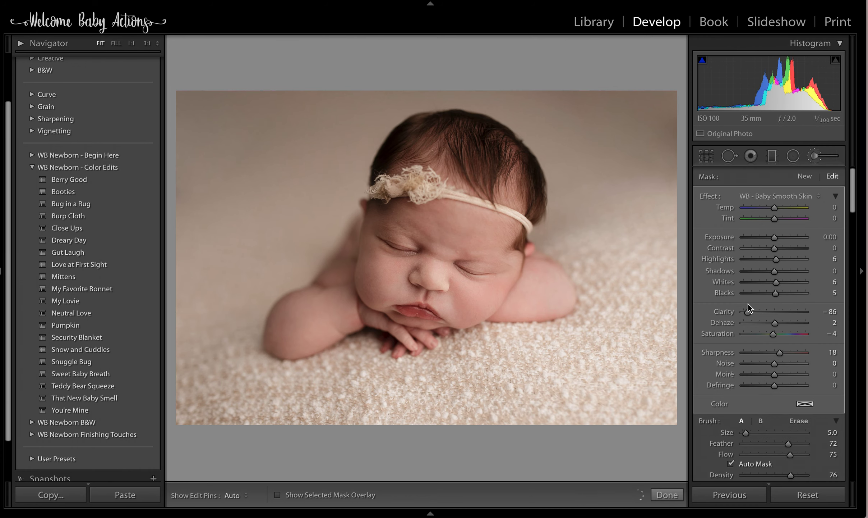
scroll(806, 195, down, 1)
click(808, 176)
click(787, 194)
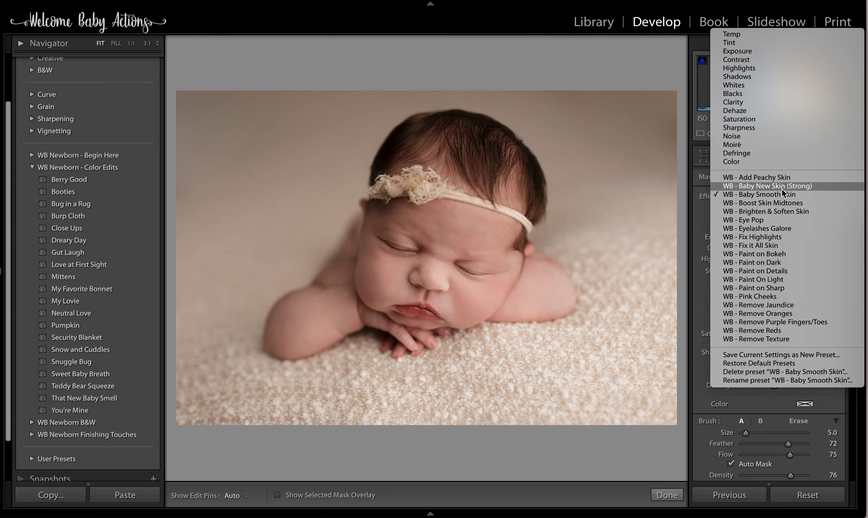
click(781, 190)
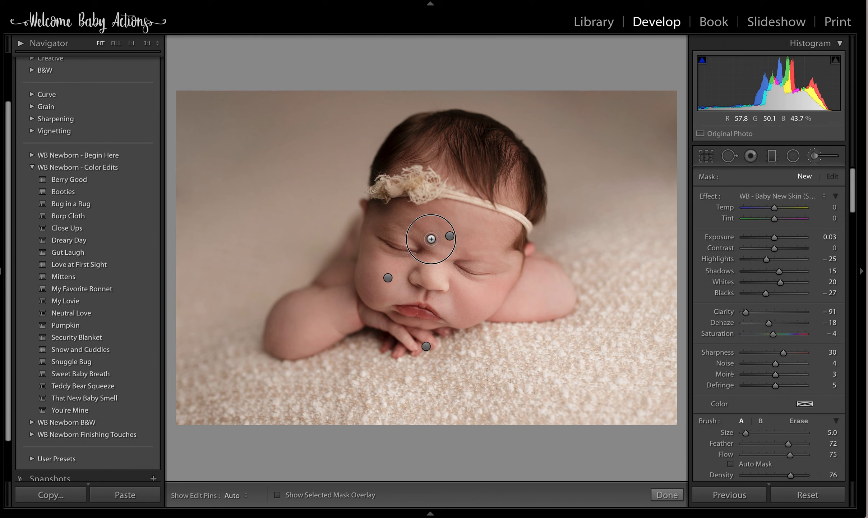
Paint the strong new-skin brush over the baby's forehead, both cheeks, the area between the eyes and both arms
key(h)
mouse_move(424, 227)
mouse_down()
mouse_move(446, 246)
mouse_move(409, 223)
mouse_move(449, 248)
mouse_move(435, 225)
mouse_move(460, 234)
mouse_move(437, 225)
mouse_move(457, 250)
mouse_move(410, 222)
mouse_move(476, 225)
mouse_move(462, 232)
mouse_move(478, 239)
mouse_move(460, 239)
mouse_move(480, 232)
mouse_move(467, 215)
mouse_up()
mouse_move(402, 283)
mouse_down()
mouse_move(384, 297)
mouse_move(400, 273)
mouse_move(404, 291)
mouse_move(385, 270)
mouse_move(379, 291)
mouse_move(374, 260)
mouse_move(370, 290)
mouse_move(370, 245)
mouse_move(385, 277)
mouse_up()
mouse_move(468, 301)
mouse_down()
mouse_move(454, 281)
mouse_move(464, 316)
mouse_move(463, 299)
mouse_move(500, 287)
mouse_up()
mouse_move(436, 252)
mouse_down()
mouse_move(388, 221)
mouse_move(411, 212)
mouse_move(387, 215)
mouse_up()
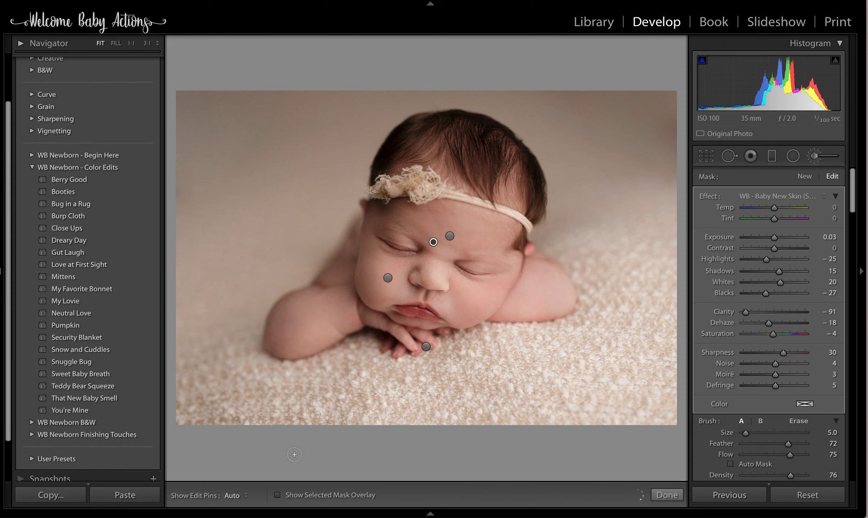
mouse_move(295, 341)
mouse_down()
mouse_move(297, 349)
mouse_move(299, 317)
mouse_move(288, 311)
mouse_move(306, 337)
mouse_move(336, 306)
mouse_move(345, 322)
mouse_up()
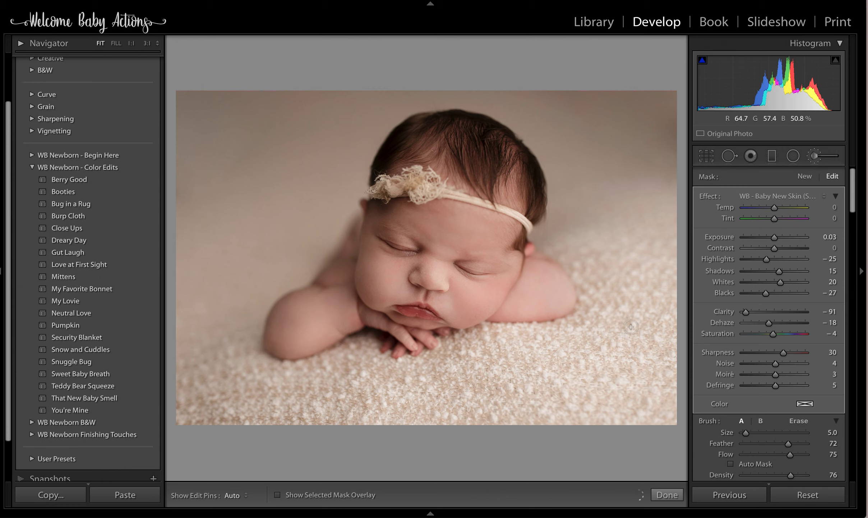
mouse_move(557, 299)
mouse_down()
mouse_move(544, 283)
mouse_move(520, 300)
mouse_move(553, 280)
mouse_move(516, 299)
mouse_move(550, 297)
mouse_move(539, 271)
mouse_up()
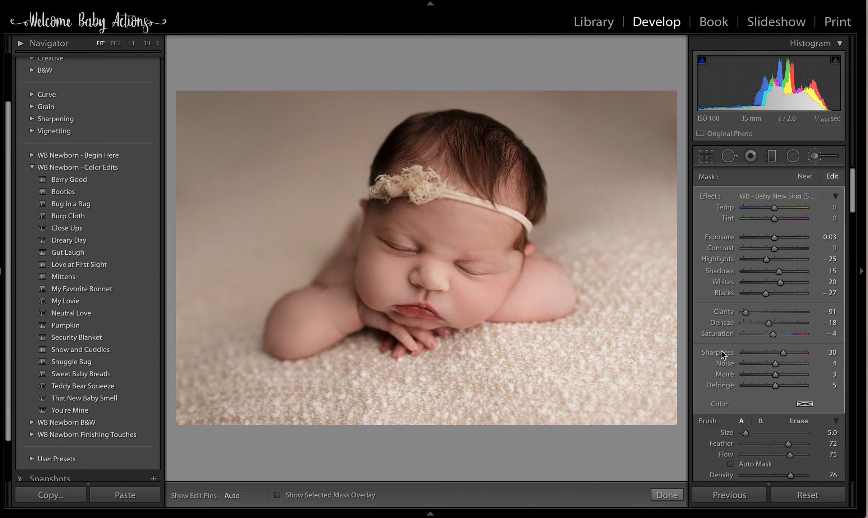
Look through the WB Newborn B&W presets and apply the Final Sharpen/Noise Reduction preset from WB Newborn Finishing Touches
click(32, 168)
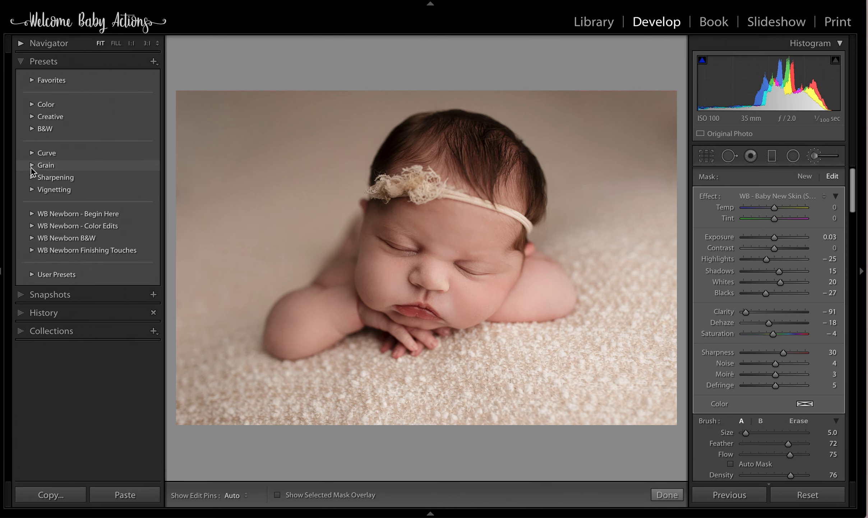
click(32, 237)
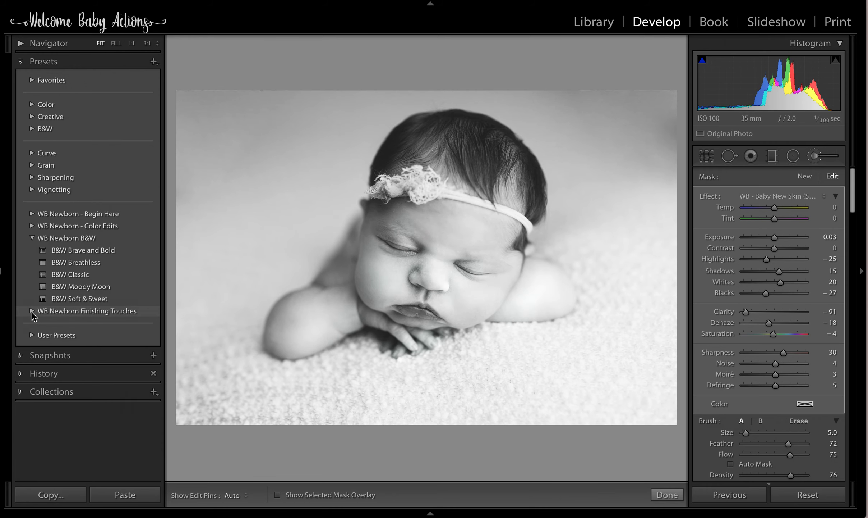
click(32, 312)
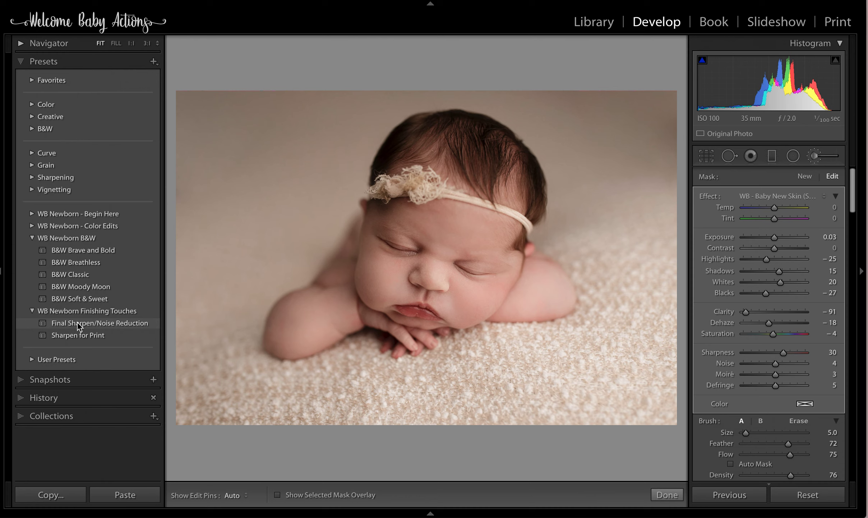
click(79, 324)
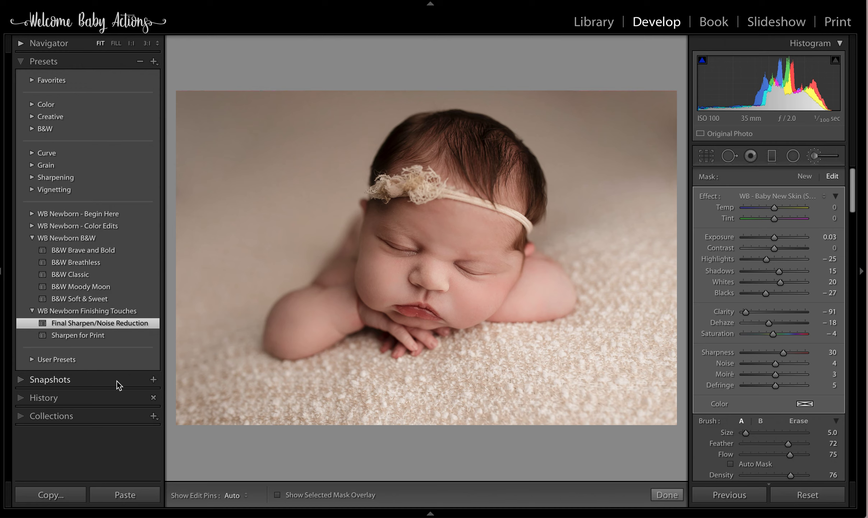
Save the current edit as a new snapshot with the default date-and-time name
click(101, 383)
click(154, 80)
key(Return)
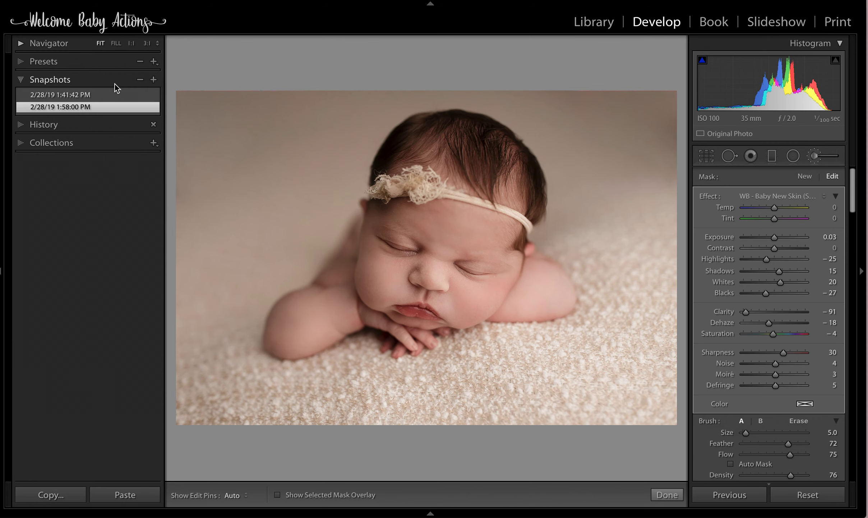
Compare the earlier snapshot with the newly saved one, ending on the new one, and return to the preset list
click(56, 94)
click(60, 107)
click(26, 62)
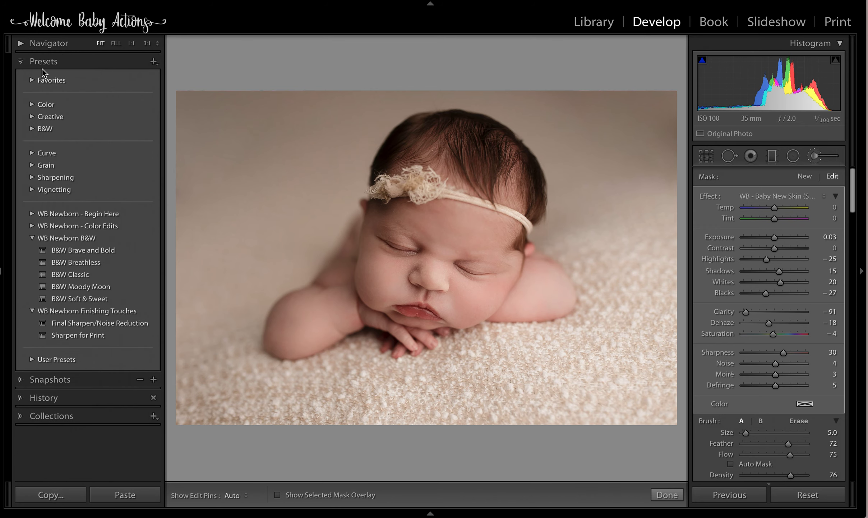